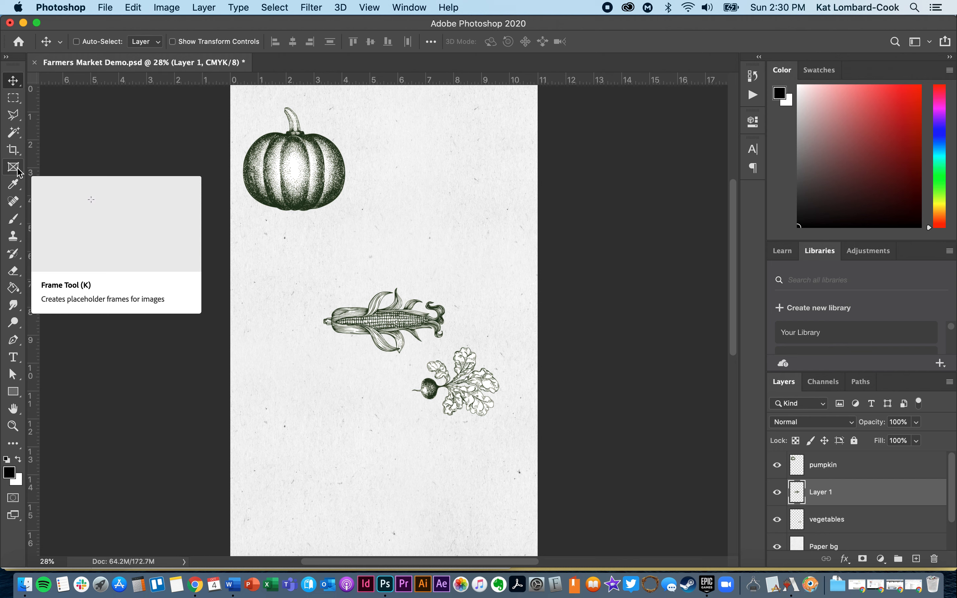
Select the Move tool and toggle Show Transform Controls on and back off.
left_click(19, 83)
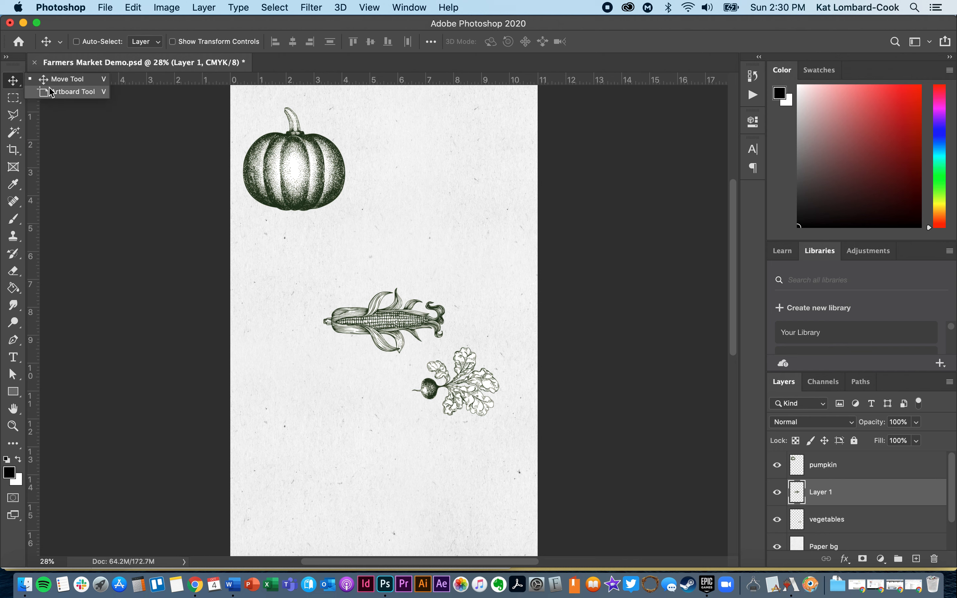
left_click(13, 81)
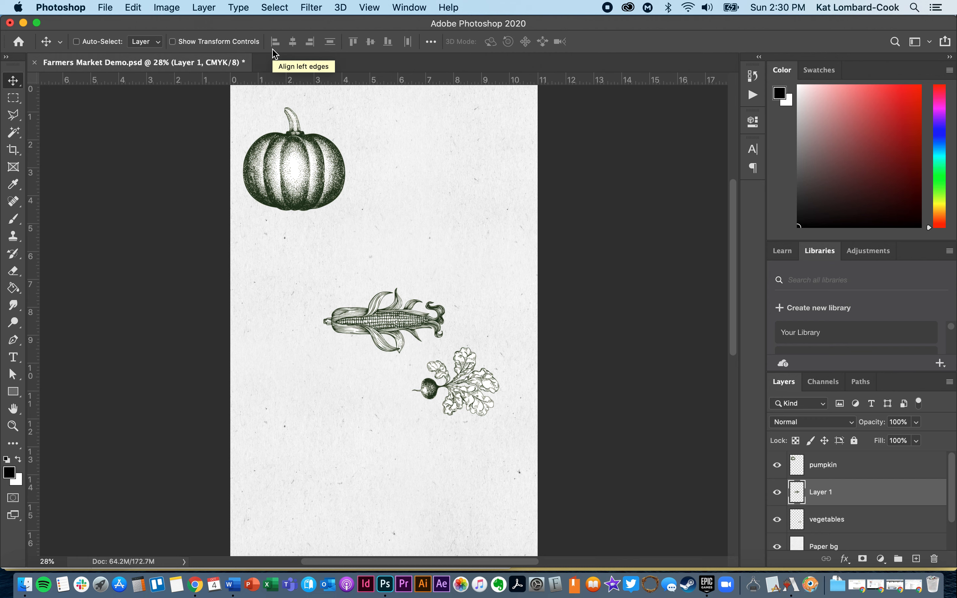
left_click(237, 44)
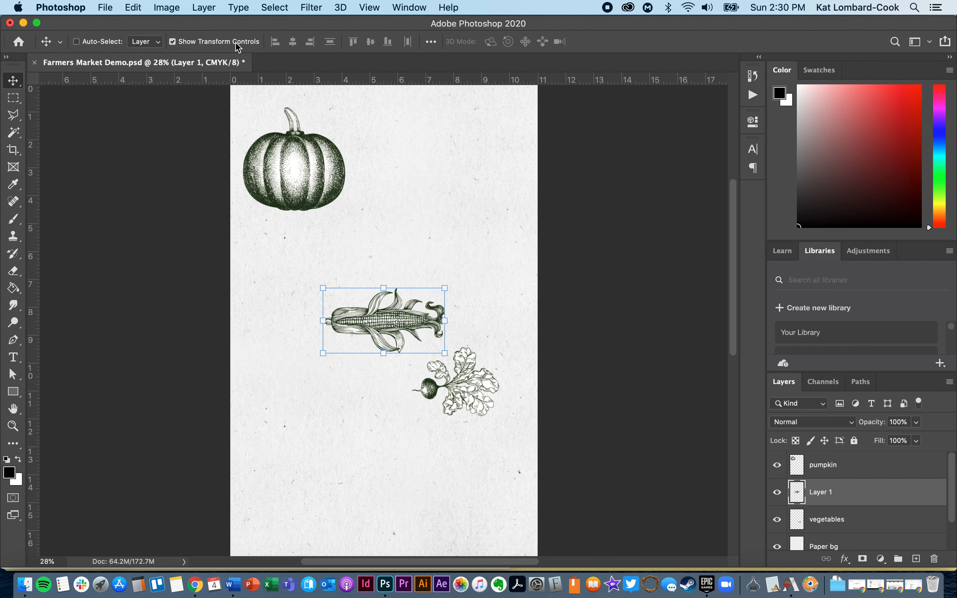
left_click(172, 42)
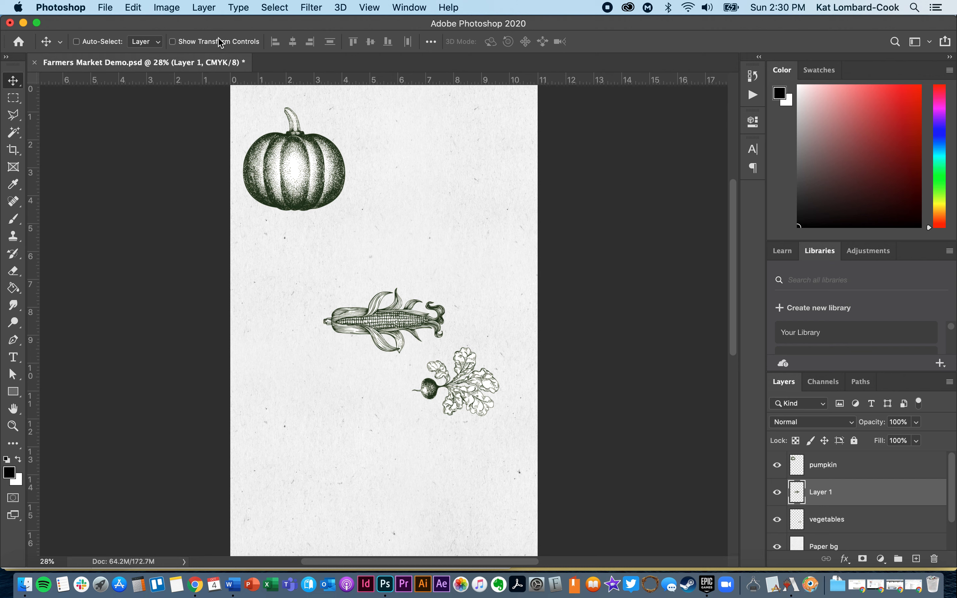
left_click(200, 43)
left_click(200, 43)
left_click(191, 42)
left_click(191, 44)
left_click(132, 6)
left_click(133, 4)
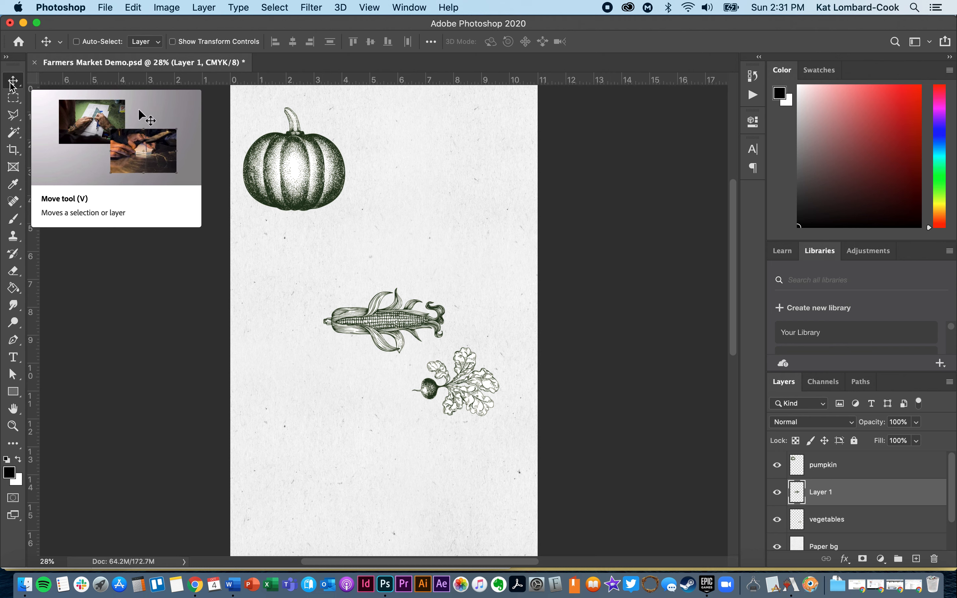
Draw practice rectangular selections around the vegetables with the Rectangular Marquee tool.
left_click(12, 102)
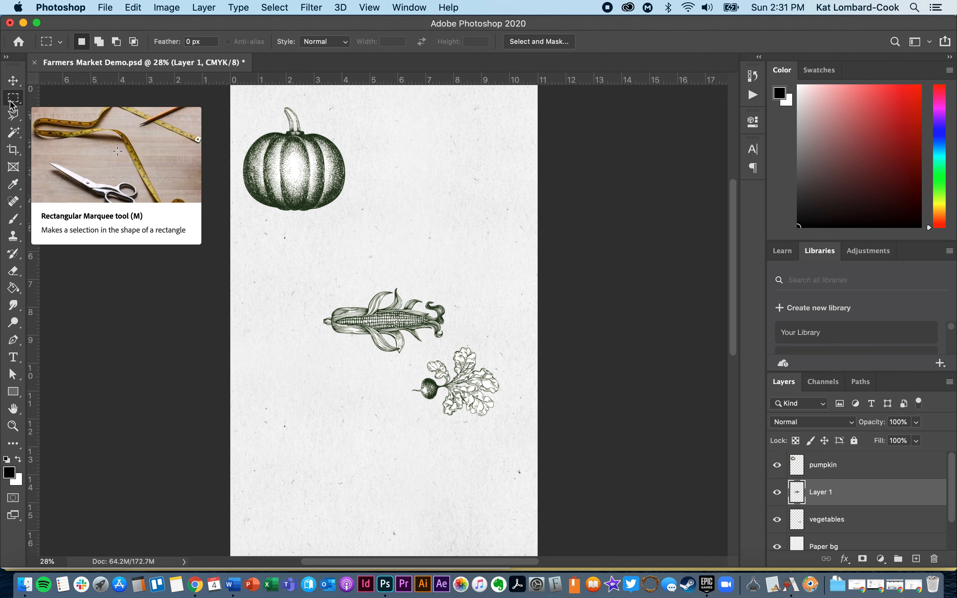
left_click_drag(240, 106, 377, 228)
left_click_drag(460, 195, 288, 329)
left_click(358, 383)
left_click_drag(302, 272, 515, 439)
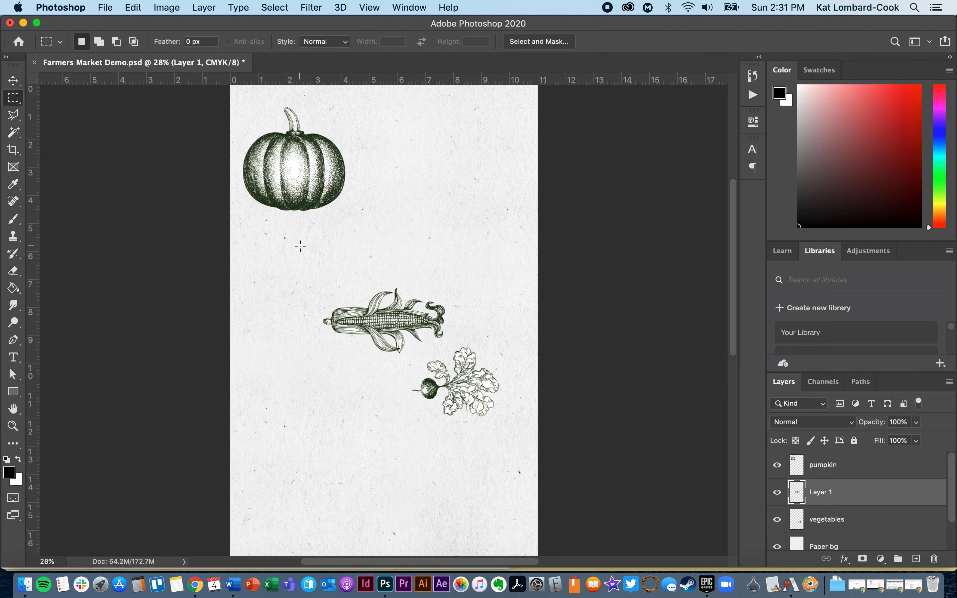
Draw a rectangular selection around the pumpkin with the Rectangular Marquee tool.
left_click(18, 99)
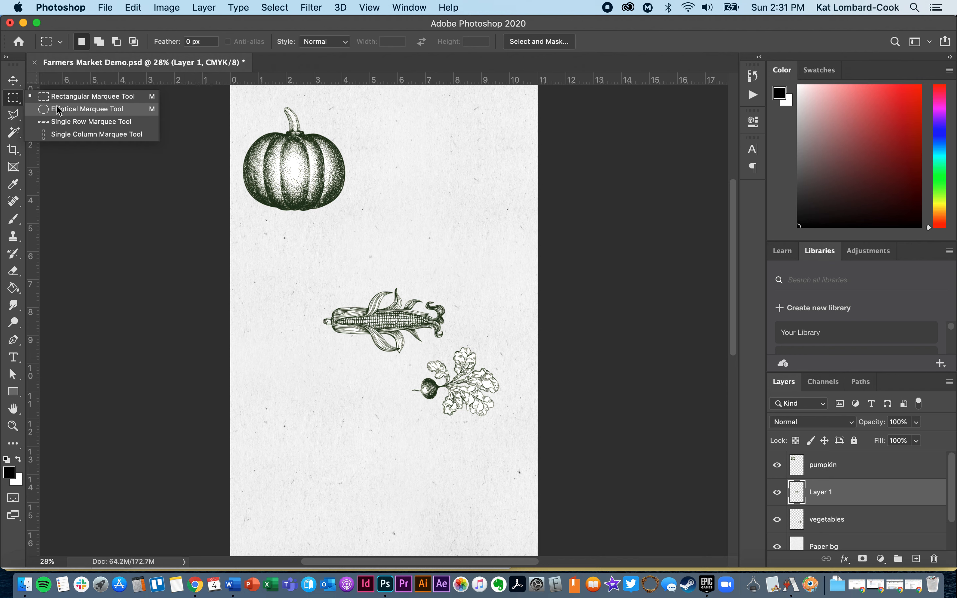
left_click(15, 98)
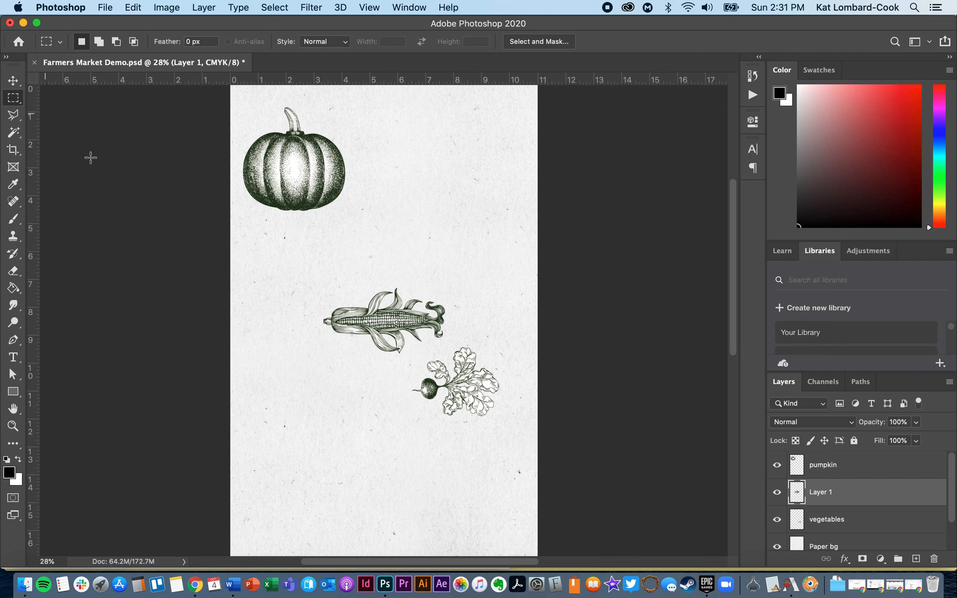
left_click_drag(313, 272, 464, 373)
left_click_drag(312, 230, 436, 156)
left_click_drag(239, 93, 371, 220)
Add a rectangular selection around the corn to the existing selection.
left_click(99, 41)
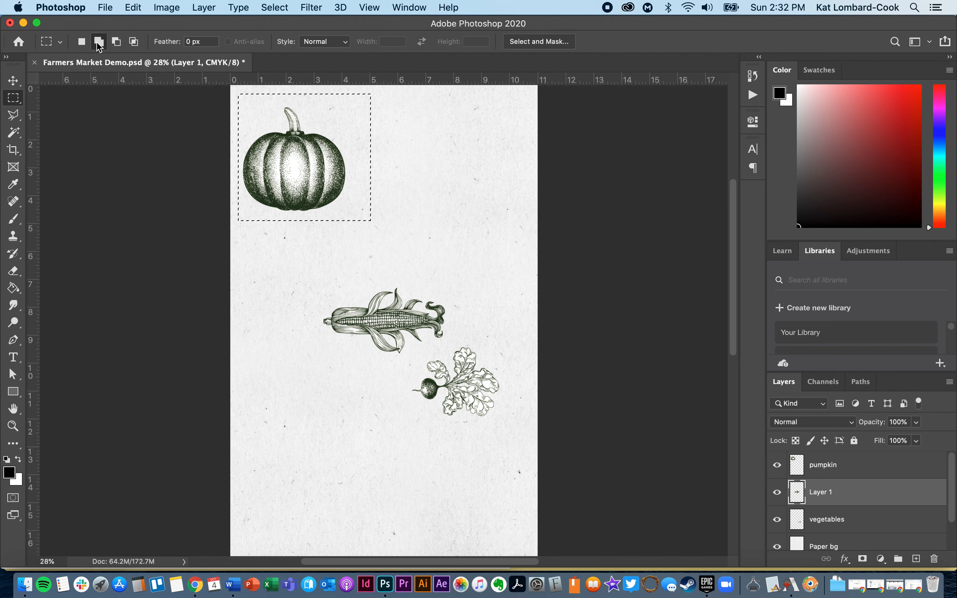
left_click_drag(302, 273, 449, 356)
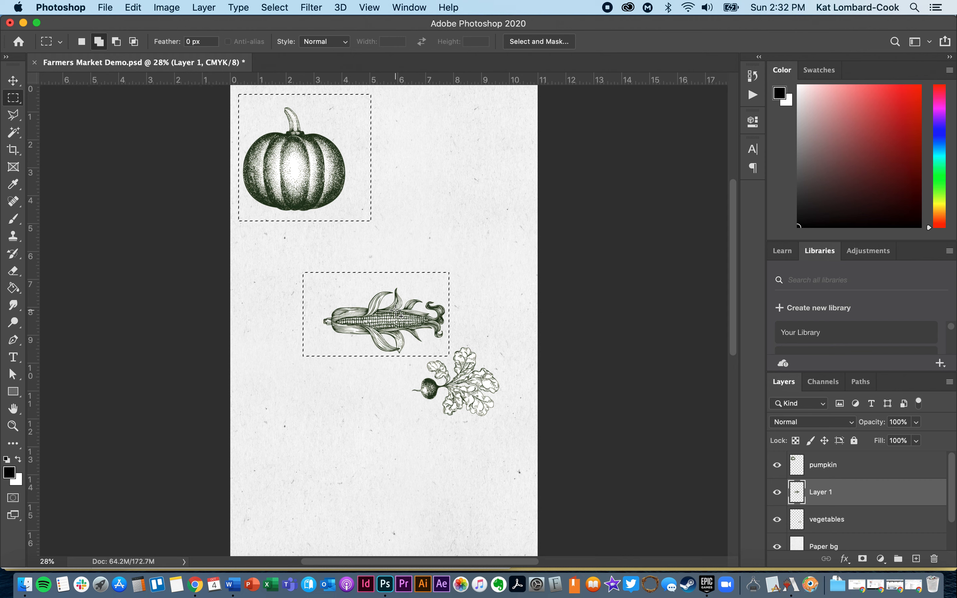
Subtract rectangles from the pumpkin selection's right edge and both top corners.
left_click(117, 43)
left_click_drag(349, 87, 422, 239)
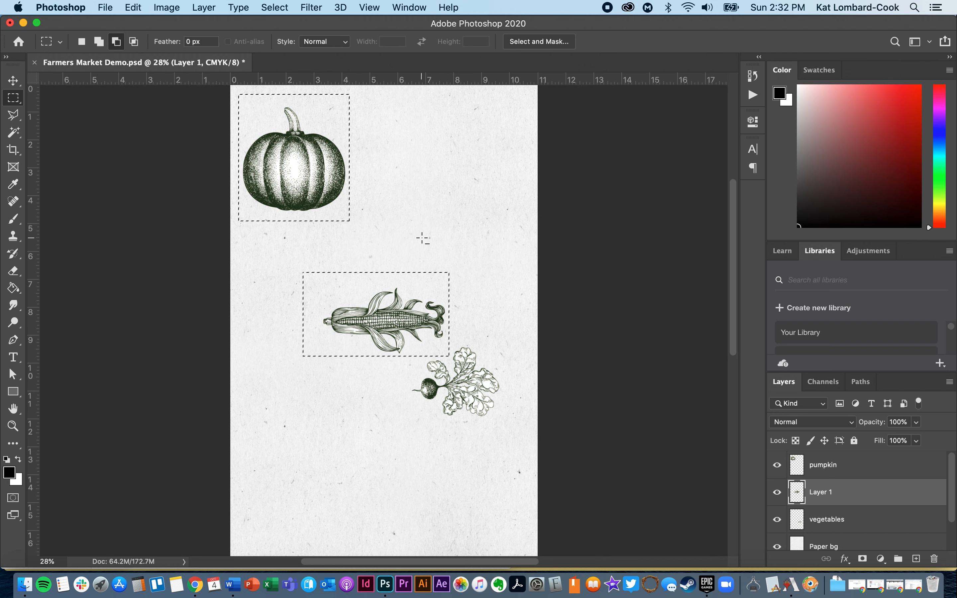
left_click_drag(308, 88, 368, 129)
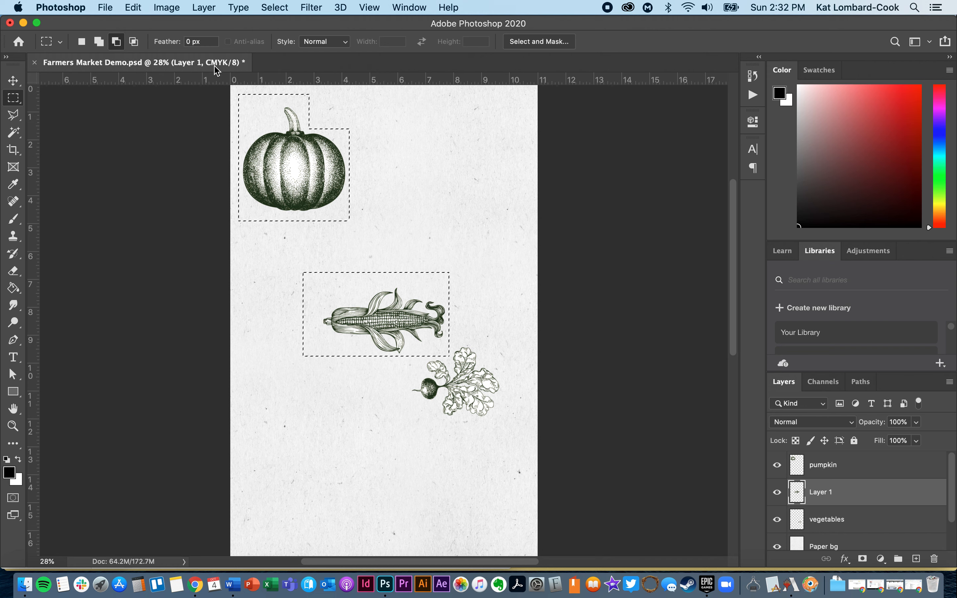
left_click_drag(233, 86, 281, 127)
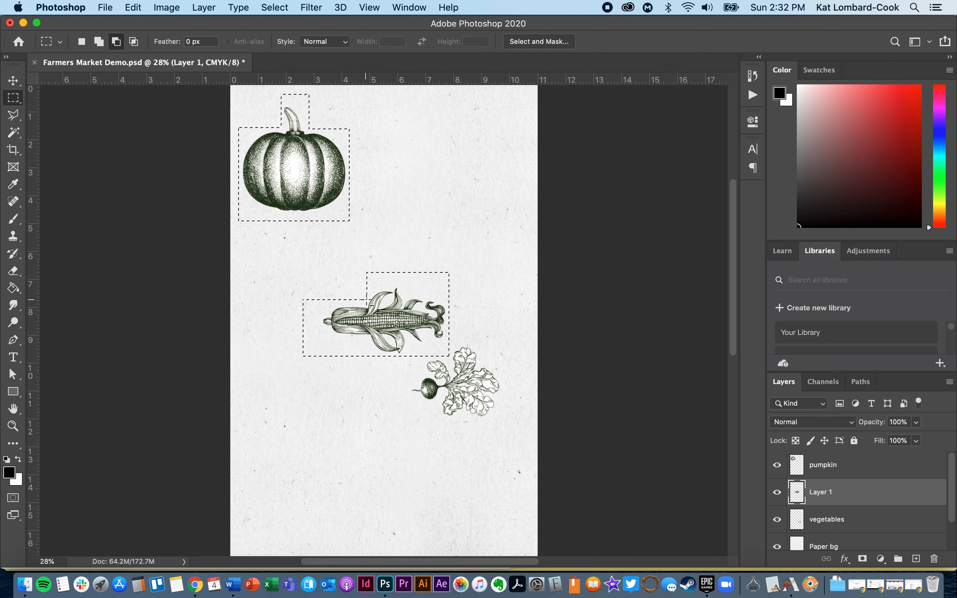
Intersect the selection with a rectangle spanning the lower pumpkin and the corn.
left_click(135, 43)
left_click_drag(284, 161, 393, 381)
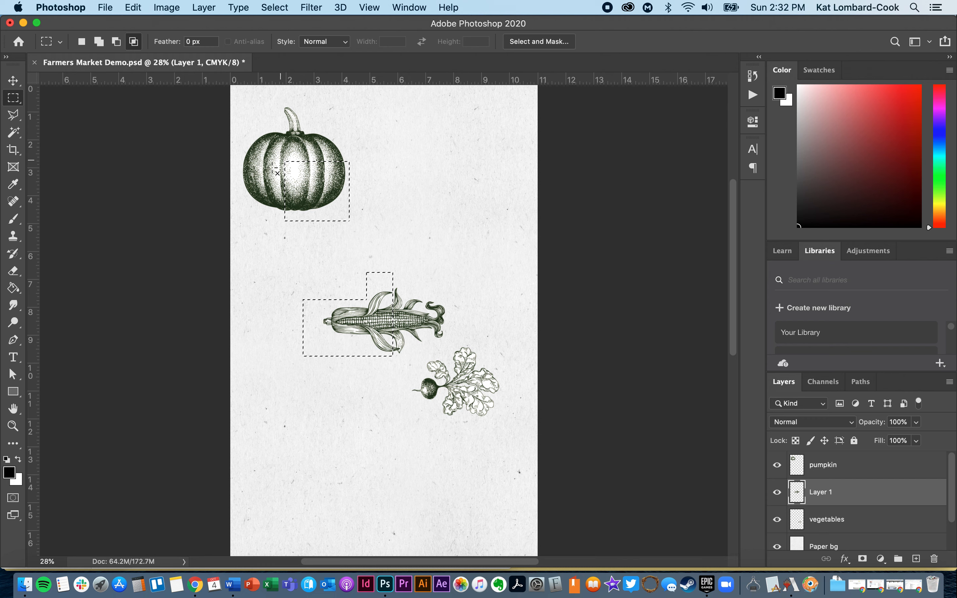
Switch back to new-selection mode and deselect everything.
left_click(84, 47)
left_click(250, 316)
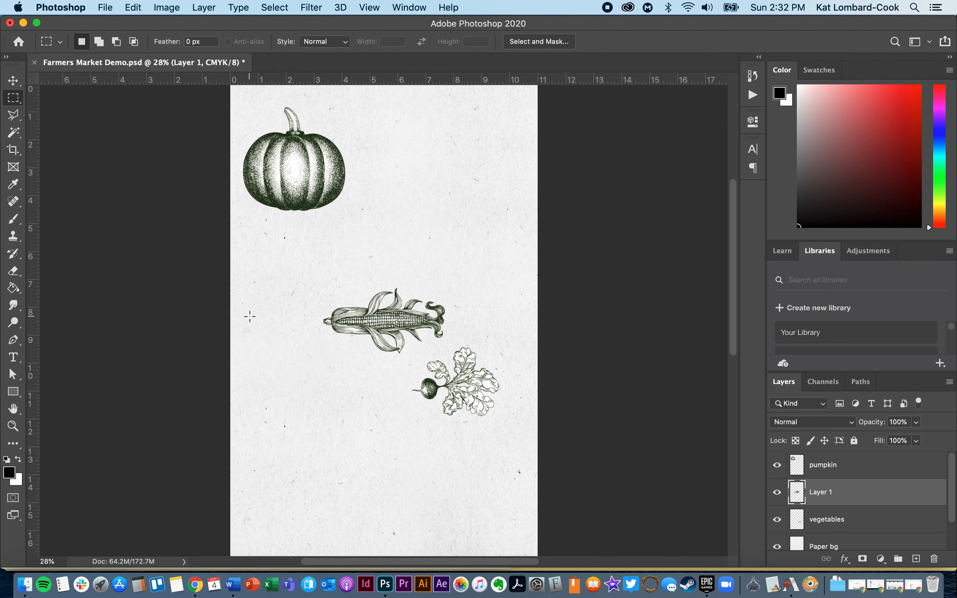
Draw a polygonal lasso selection around the radish.
left_click_drag(519, 338, 402, 431)
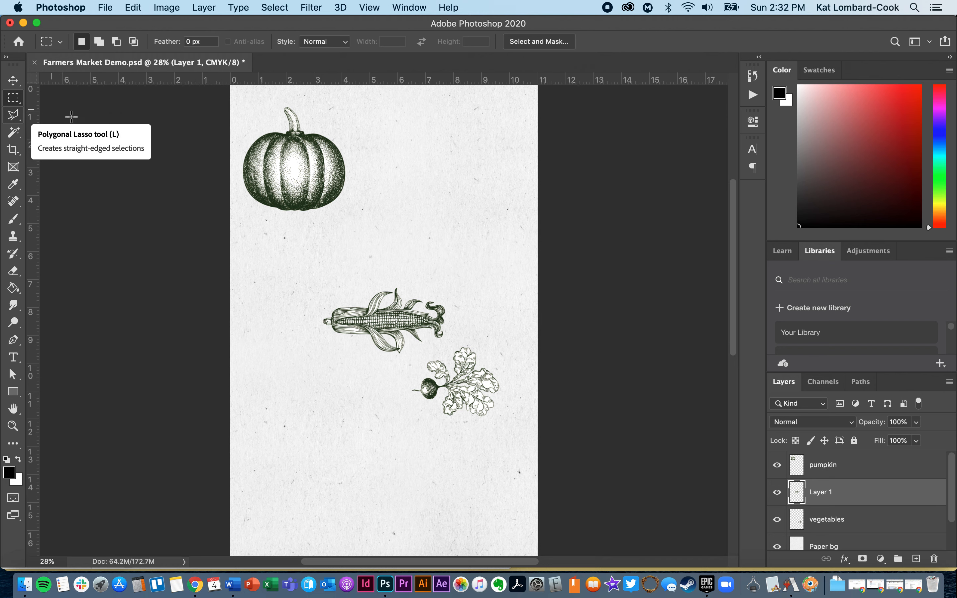
left_click_drag(521, 335, 404, 427)
left_click(438, 329)
key("l")
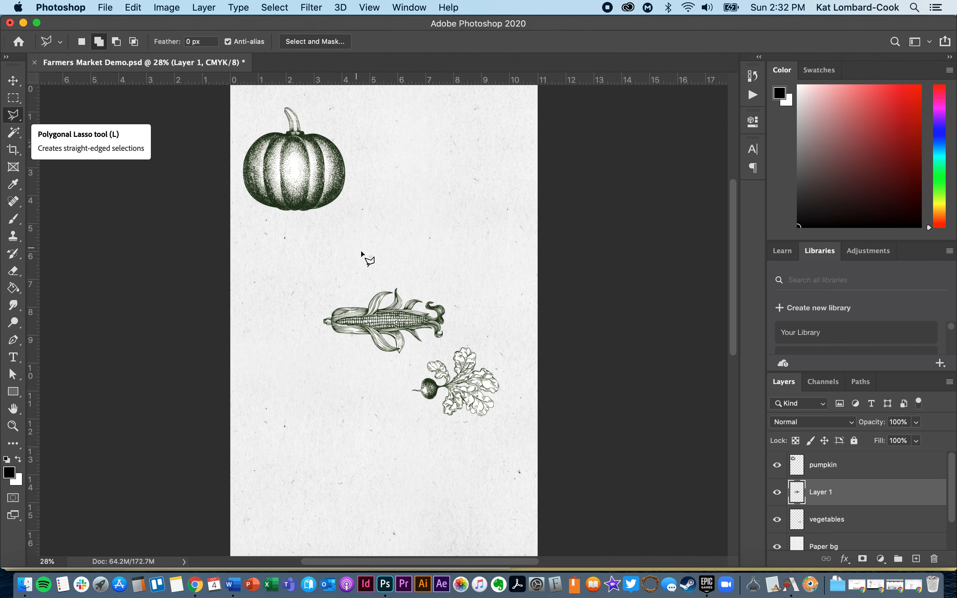
left_click(470, 328)
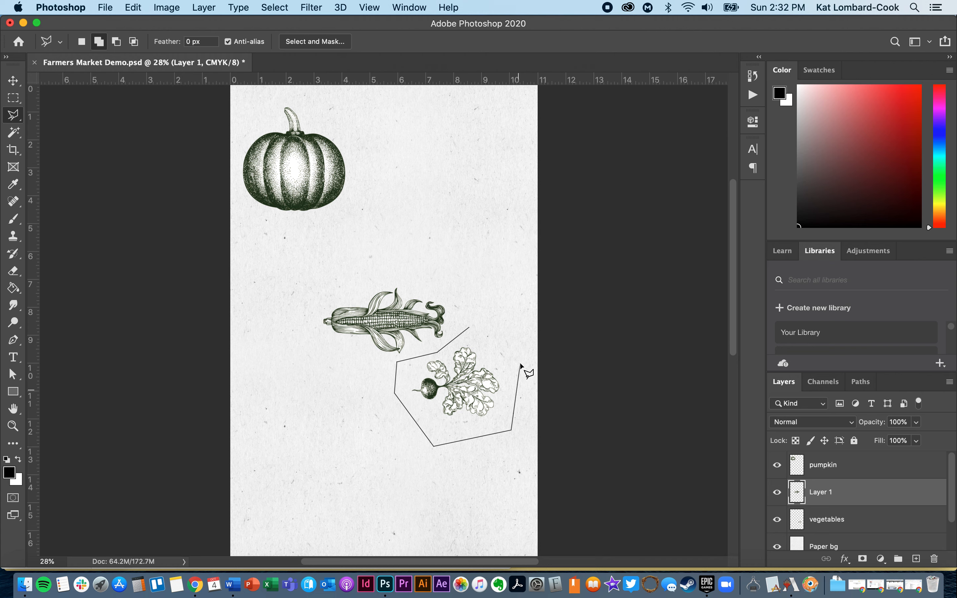
left_click(470, 329)
Draw a freehand Lasso selection around the corn.
right_click(13, 115)
left_click(46, 118)
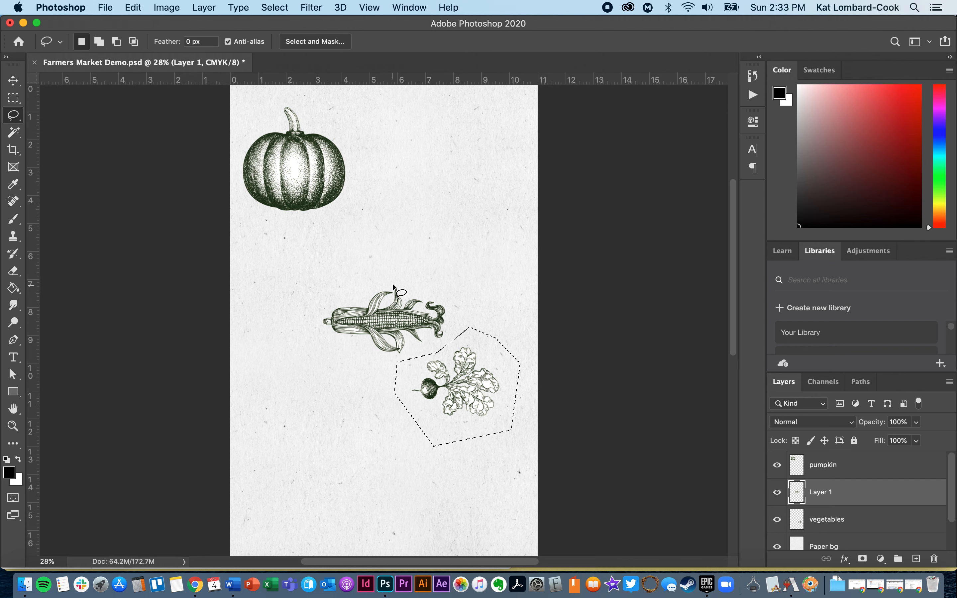
mouse_move(379, 281)
left_mouse_down()
mouse_move(337, 285)
mouse_move(307, 308)
mouse_move(311, 333)
mouse_move(378, 367)
mouse_move(446, 347)
mouse_move(472, 329)
mouse_move(452, 284)
mouse_move(373, 283)
left_mouse_up()
Switch to the Magic Wand tool and target the pumpkin layer.
left_click(14, 115)
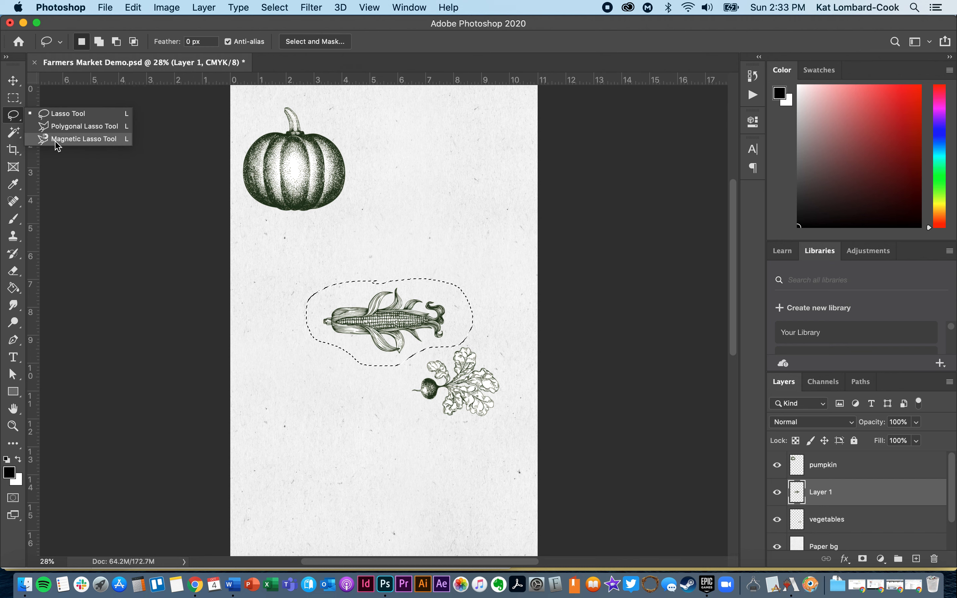
left_click(59, 126)
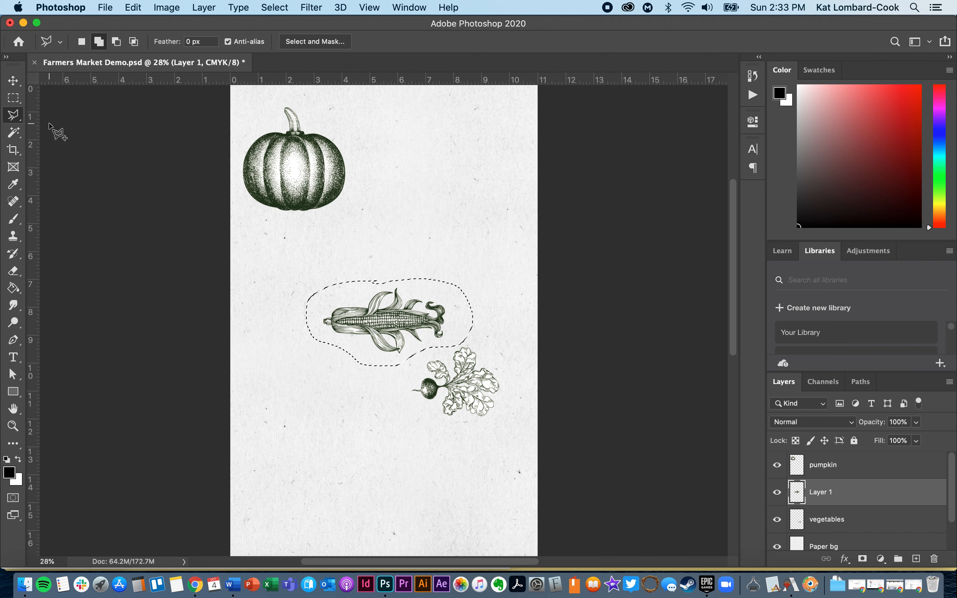
left_click(81, 41)
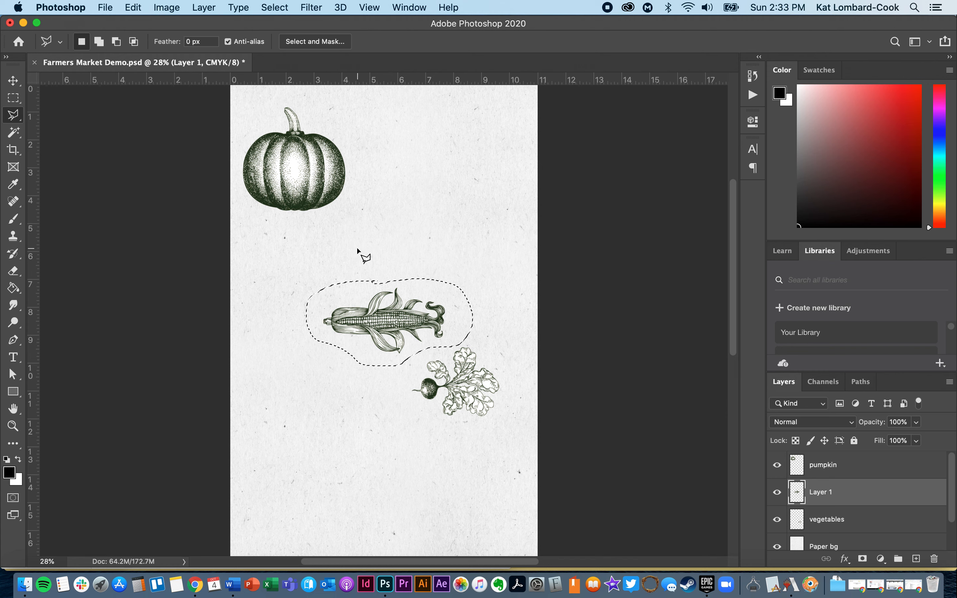
left_click(14, 133)
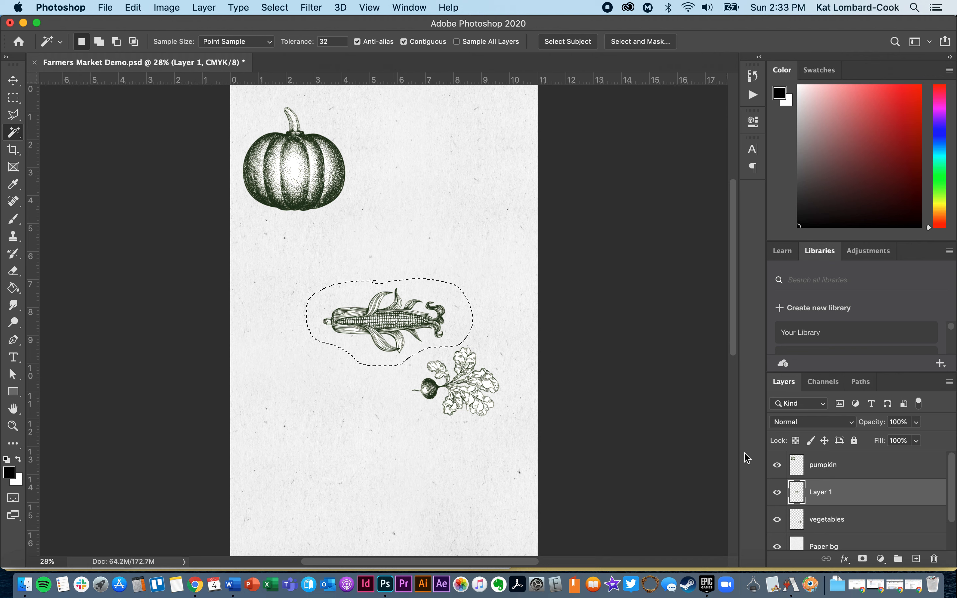
key("alt+bracketright")
Select the pumpkin layer's empty background with the Magic Wand, trying a click inside the pumpkin too.
left_click(392, 183)
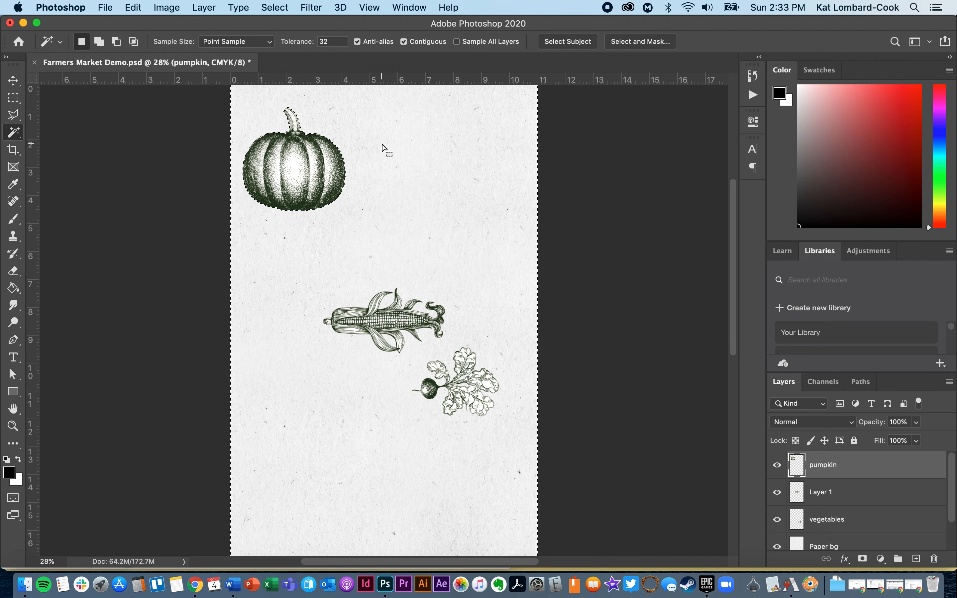
left_click(298, 171)
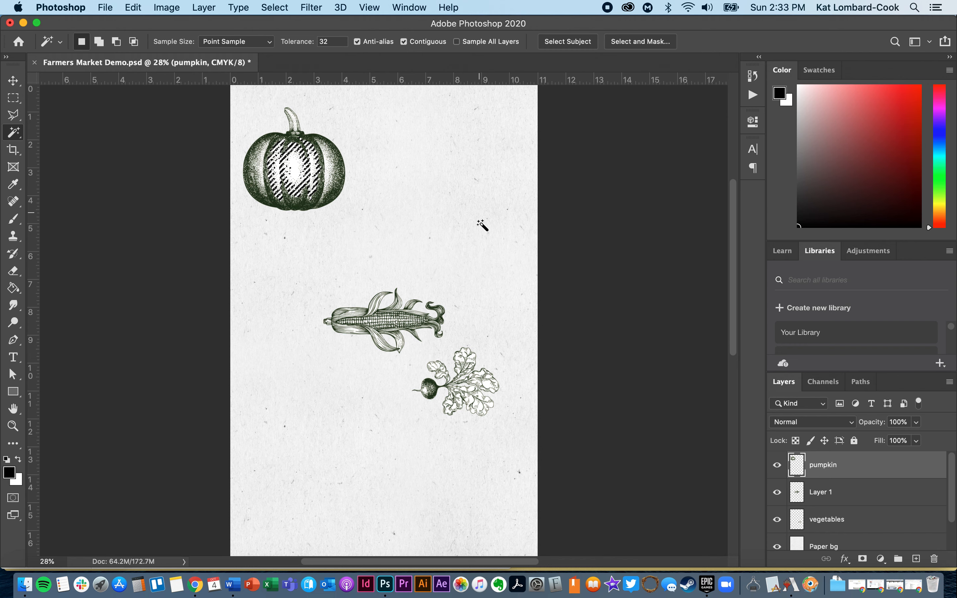
left_click(257, 100)
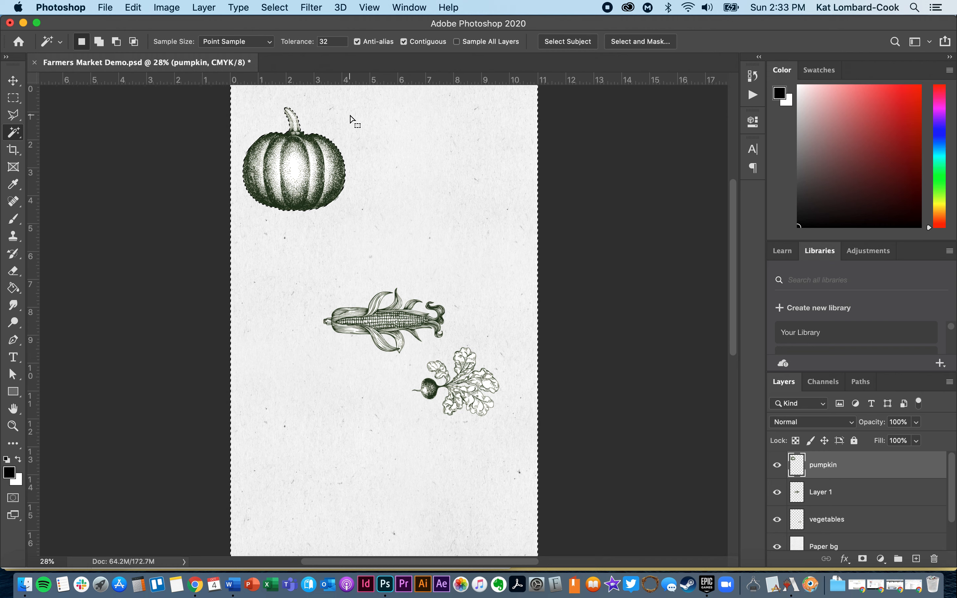
Review the Object Selection tool group, the Crop tool and the Rectangular Marquee tool.
left_click(14, 133)
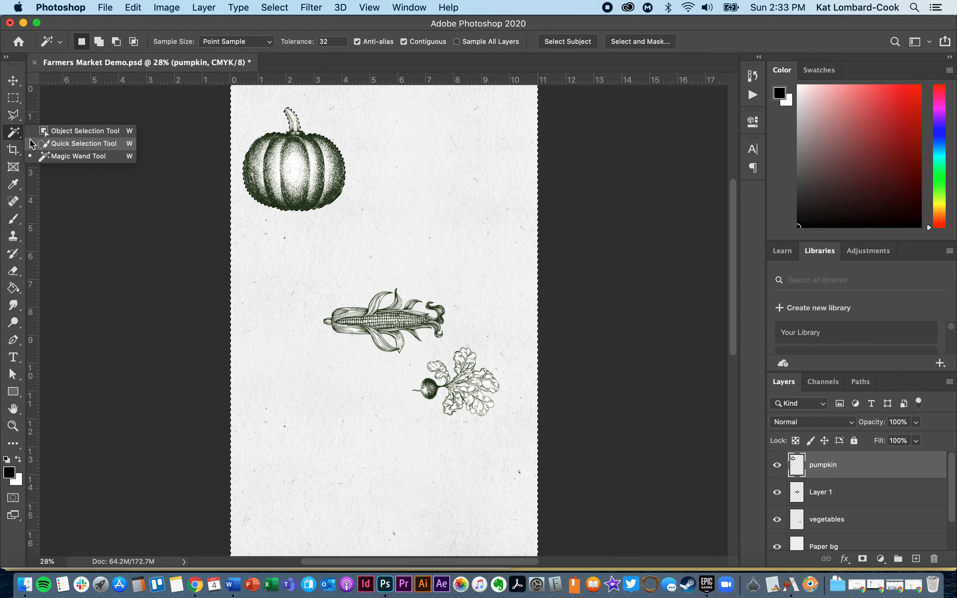
left_click(14, 138)
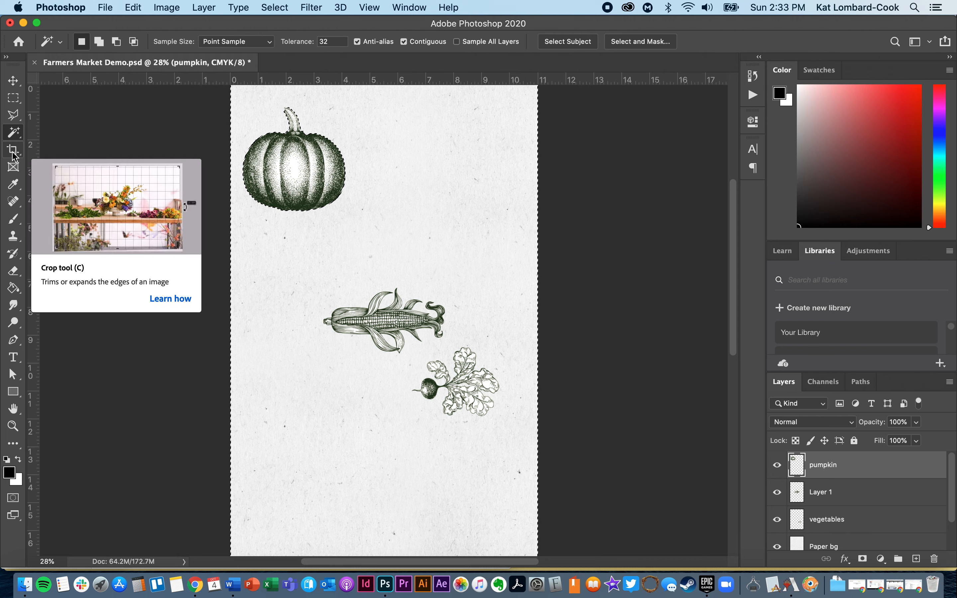
left_click(13, 154)
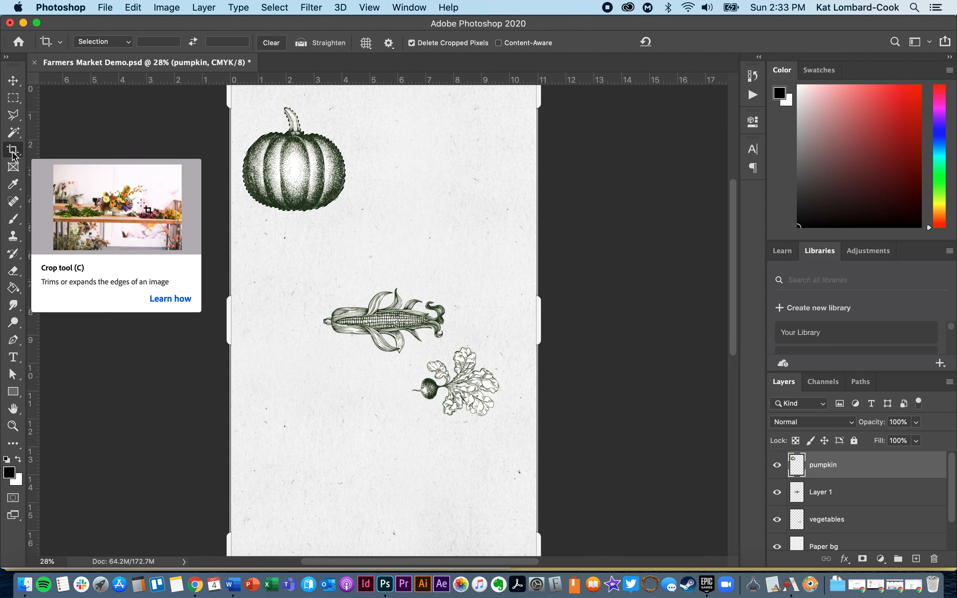
left_click(13, 98)
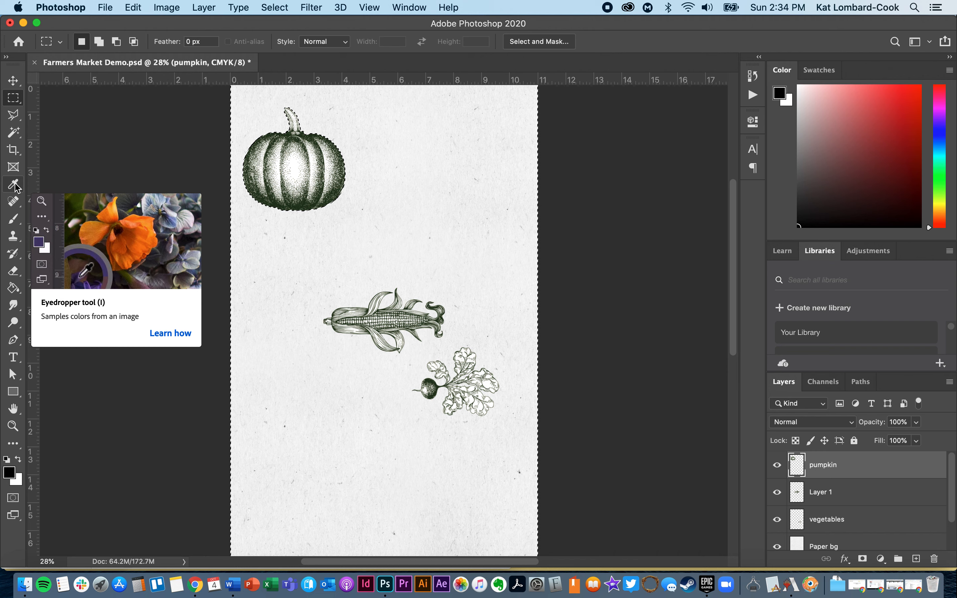
Sample the pumpkin's dark green as foreground colour with the Eyedropper and open the foreground Color Picker.
left_click(14, 185)
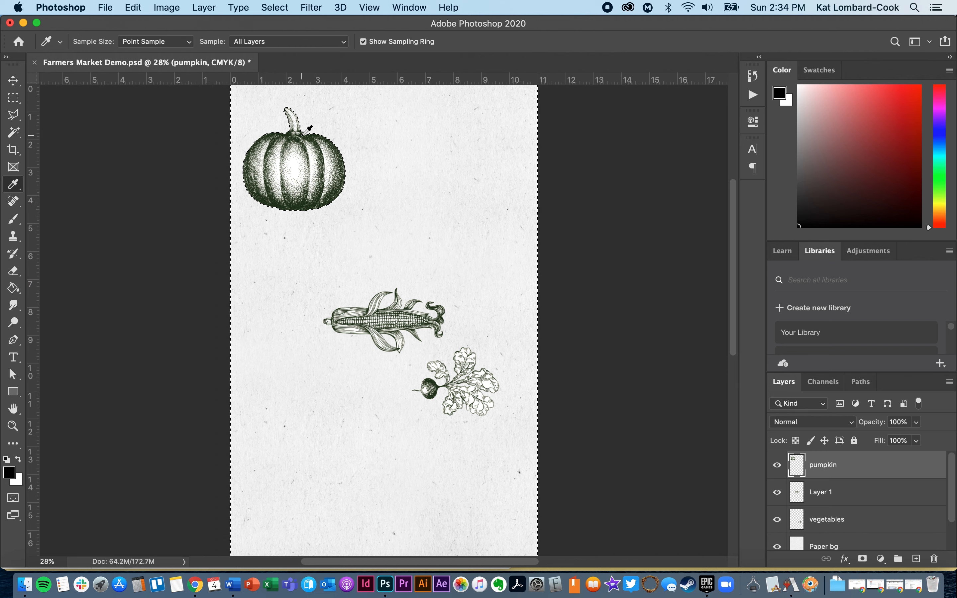
left_click(304, 133)
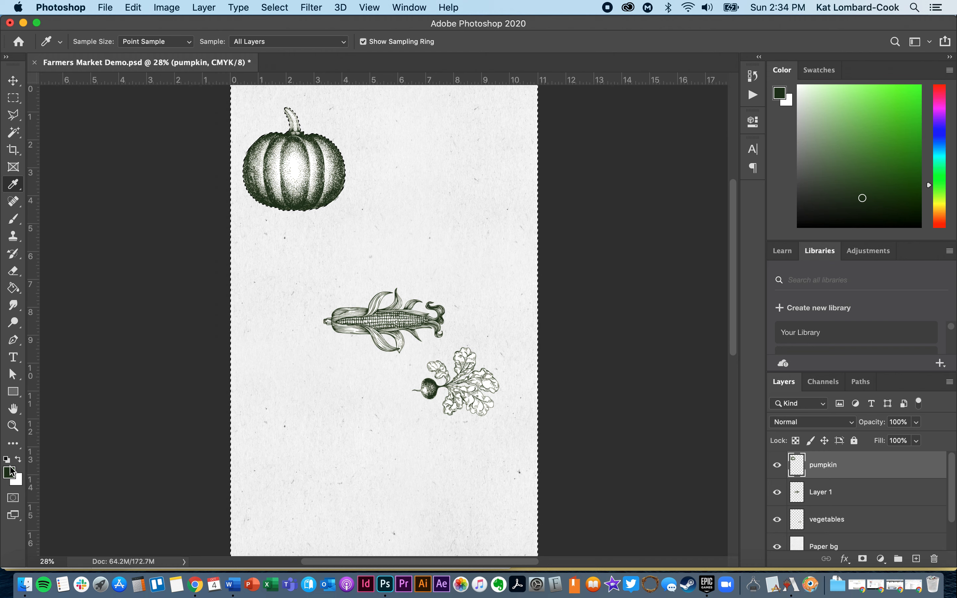
left_click(10, 475)
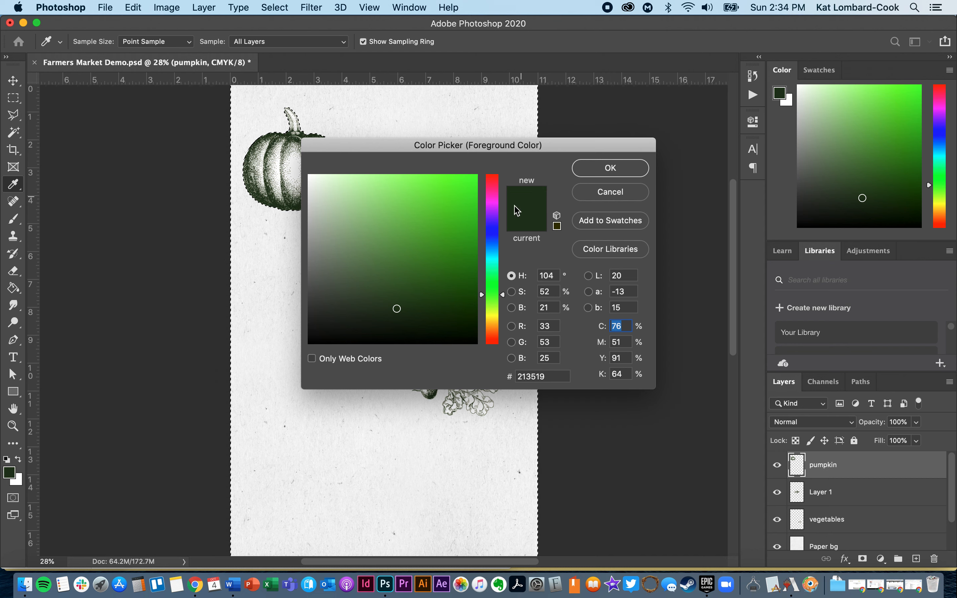
Accept the sampled dark green foreground colour, switch to the Brush tool and review its preset size and hardness settings.
left_click(621, 167)
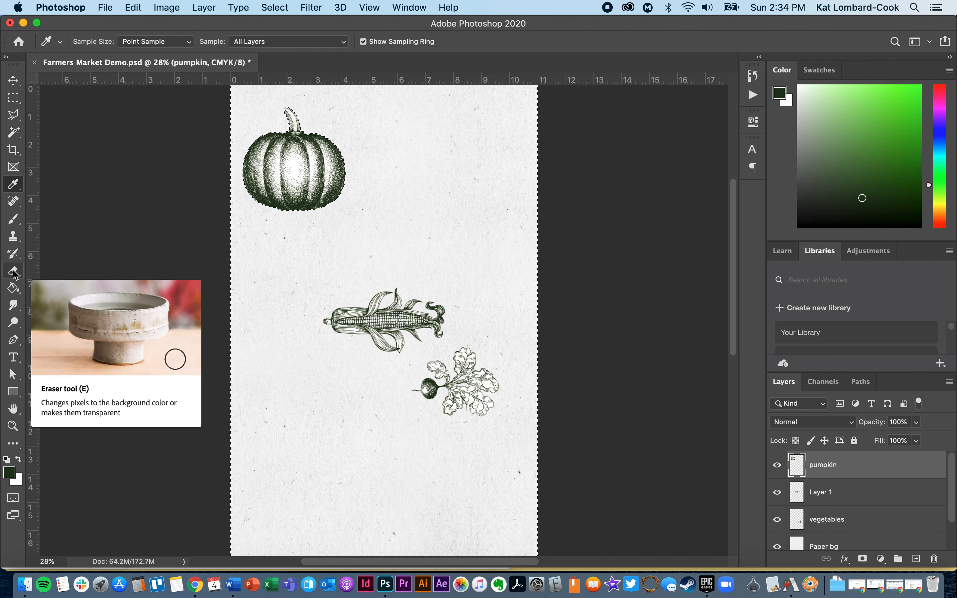
left_click(13, 218)
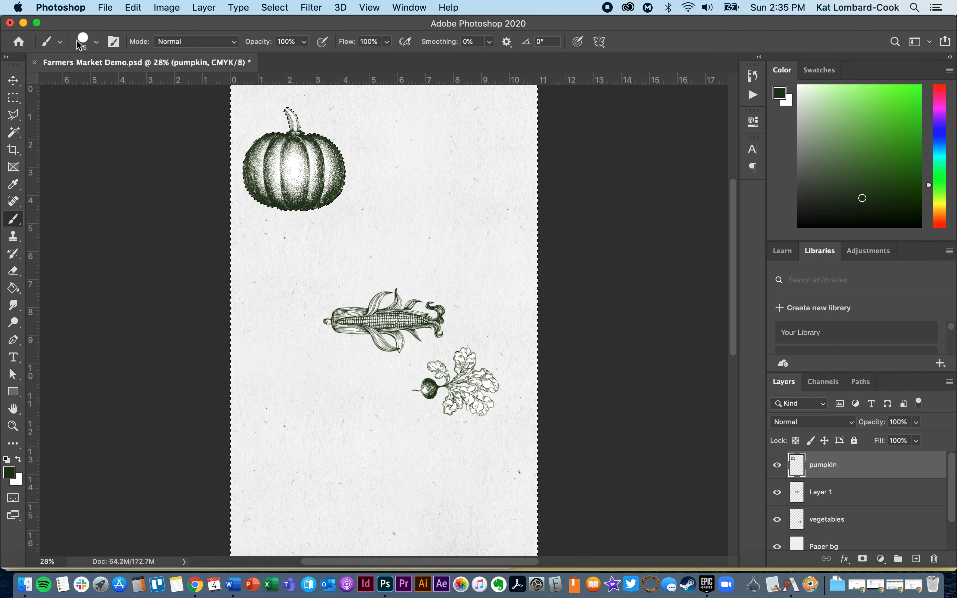
left_click(99, 43)
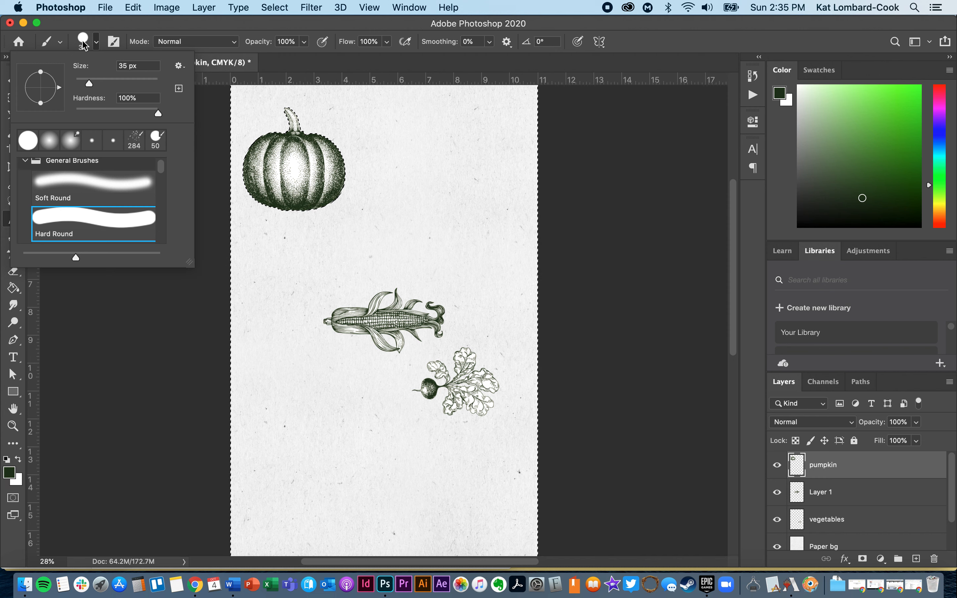
left_click(96, 41)
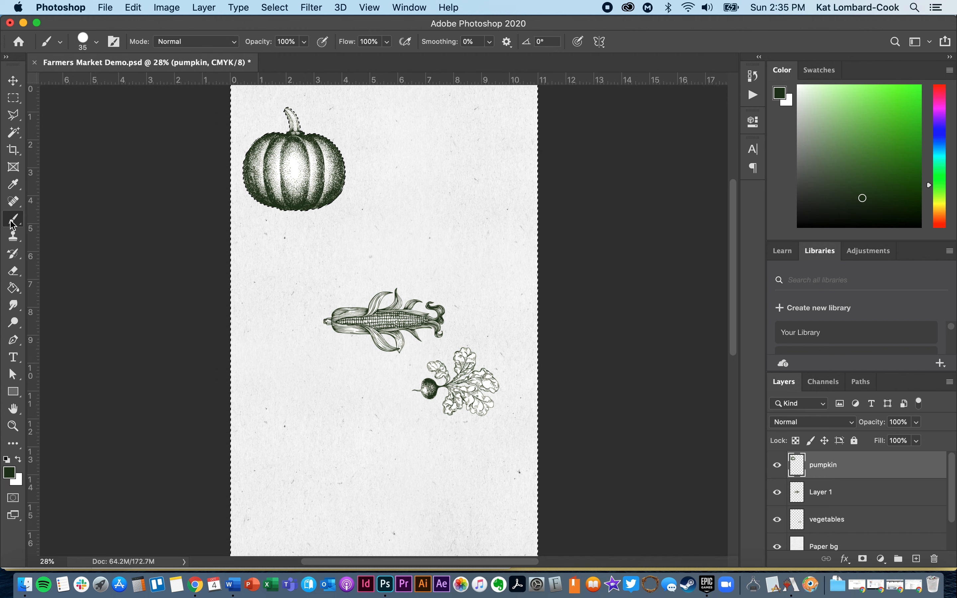
Browse the Eraser and Gradient tools, and switch to the Paint Bucket tool from the gradient tool group.
left_click(13, 273)
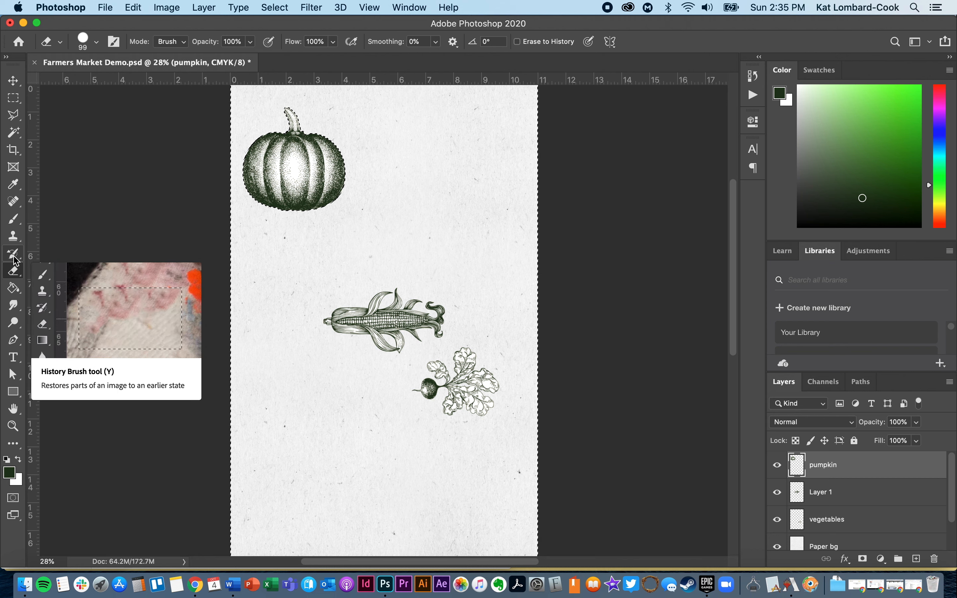
left_click(18, 292)
left_click(53, 284)
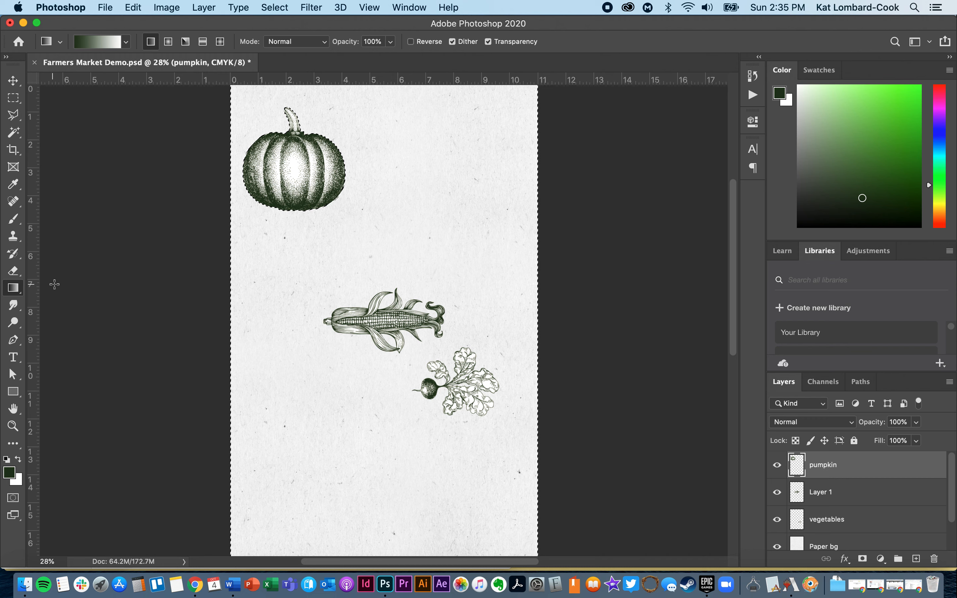
left_click(15, 292)
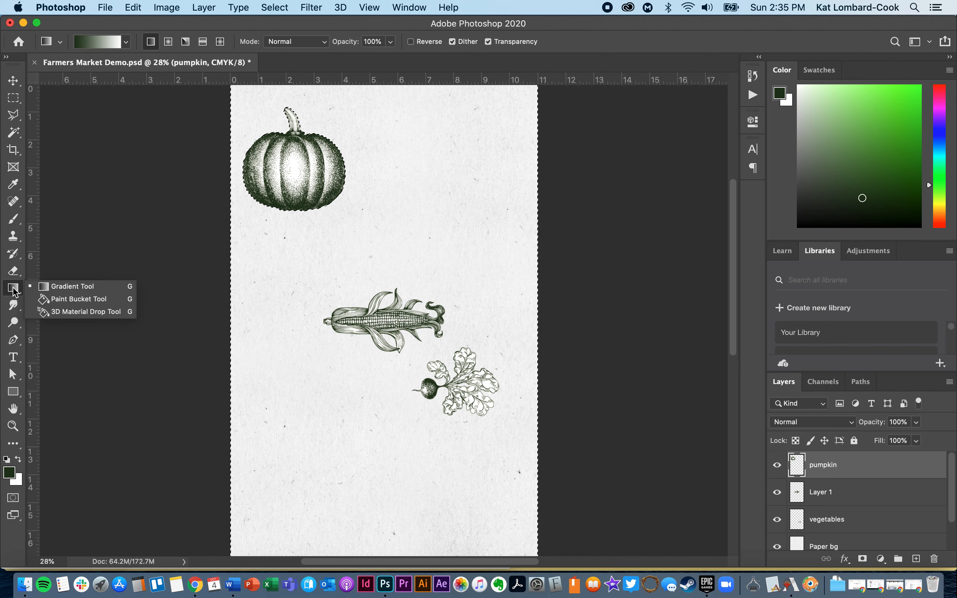
left_click(42, 302)
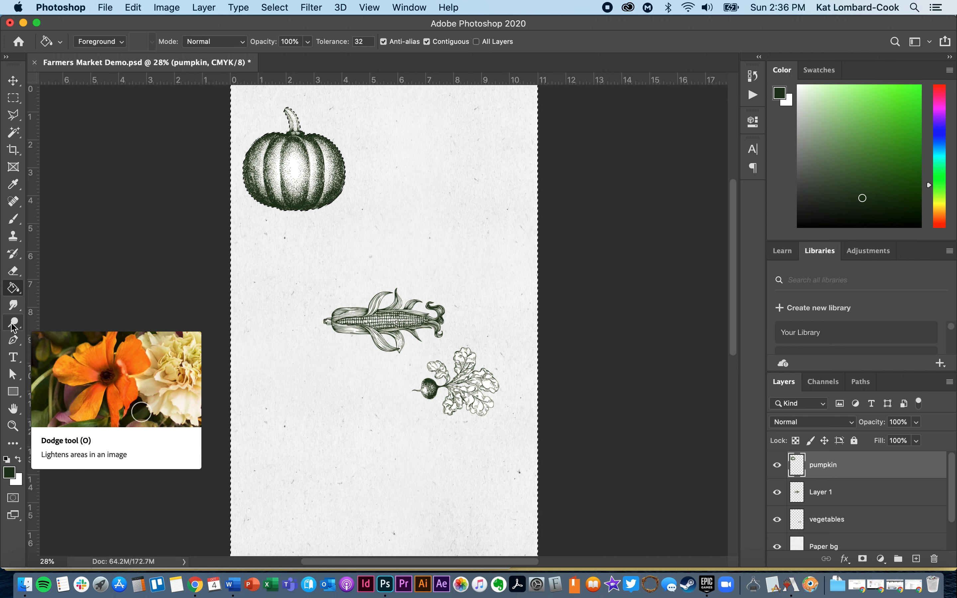
Browse the Burn and Dodge tools, then the Hand and Zoom tools in the toolbar.
left_click_drag(13, 326, 40, 331)
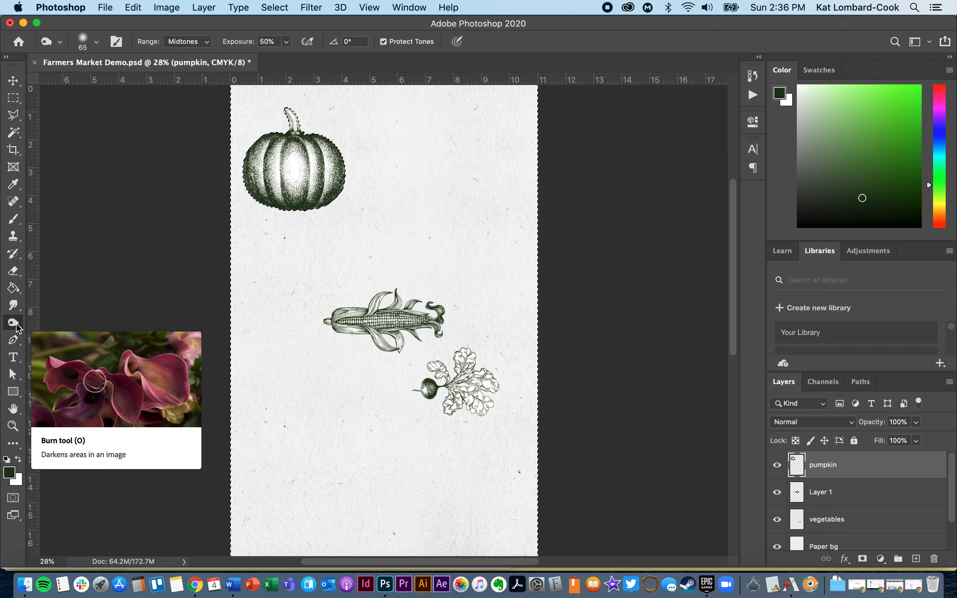
left_click(19, 328)
left_click(39, 322)
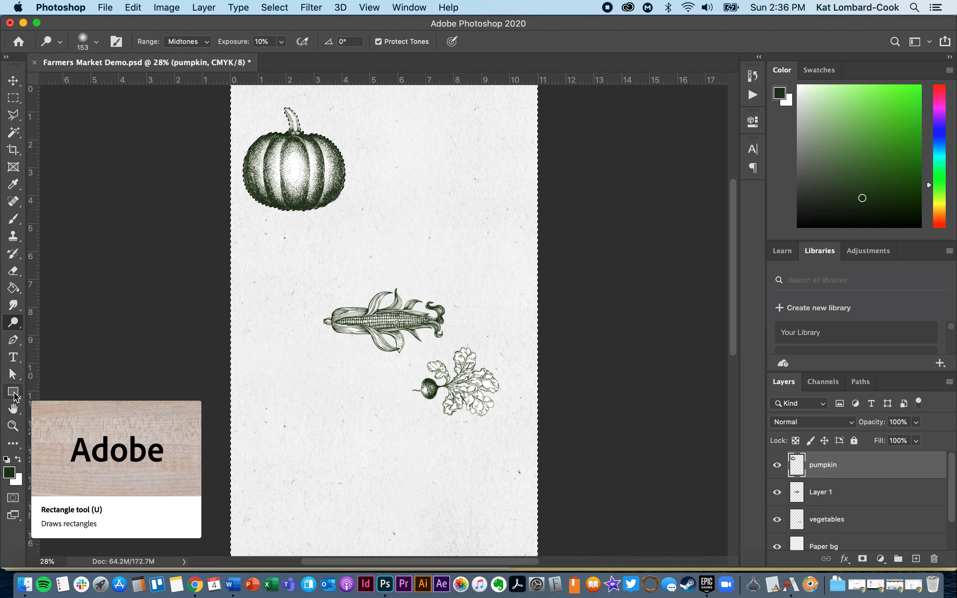
left_click(15, 416)
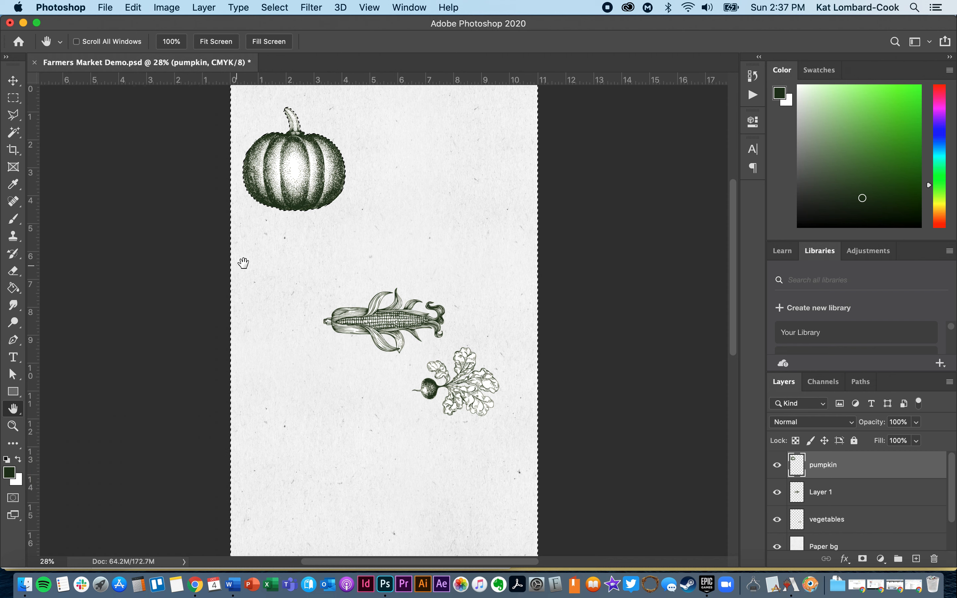
left_click(15, 433)
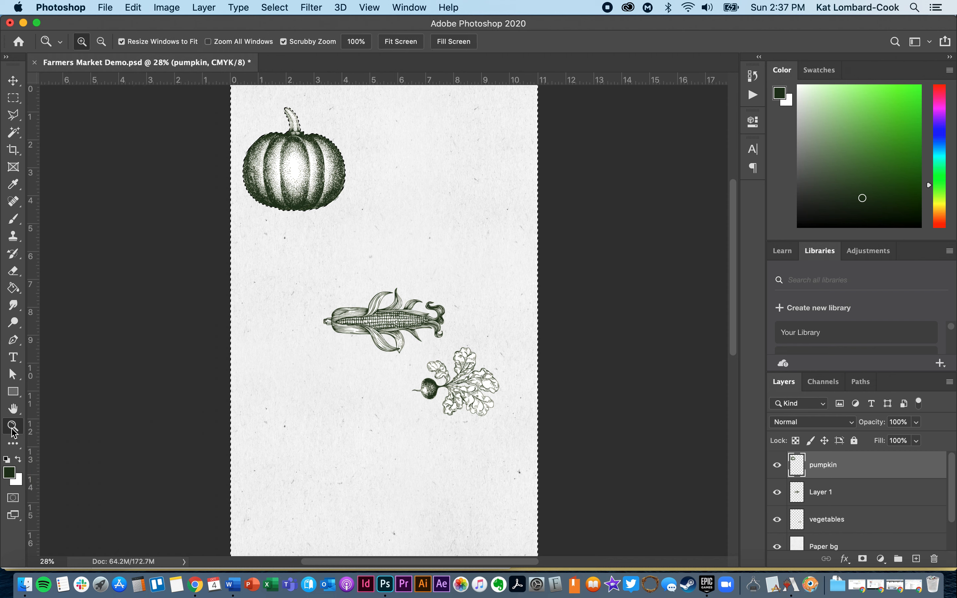